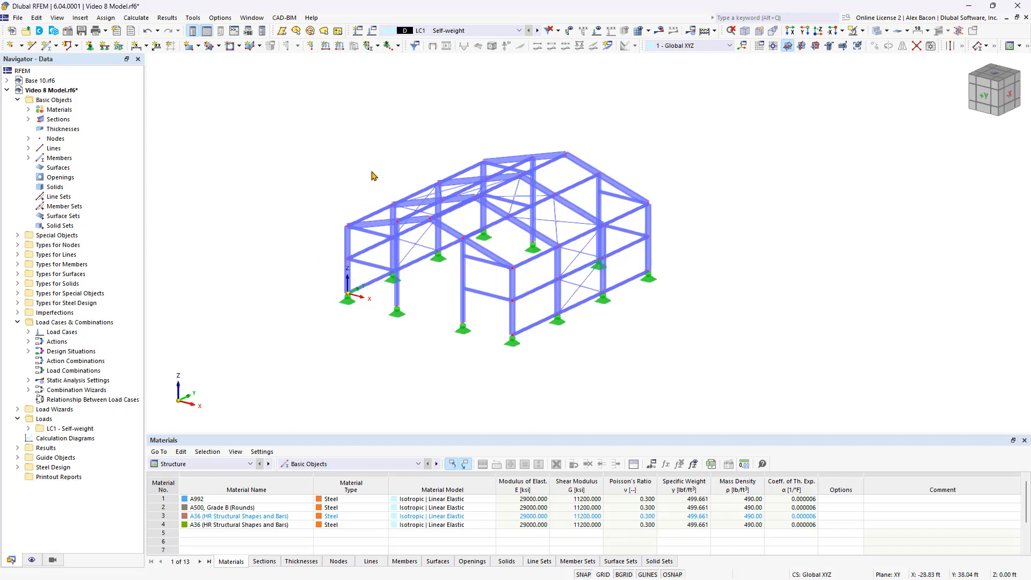
Step: Open the existing Self-weight load case LC1 for editing
click(480, 31)
click(481, 30)
click(29, 332)
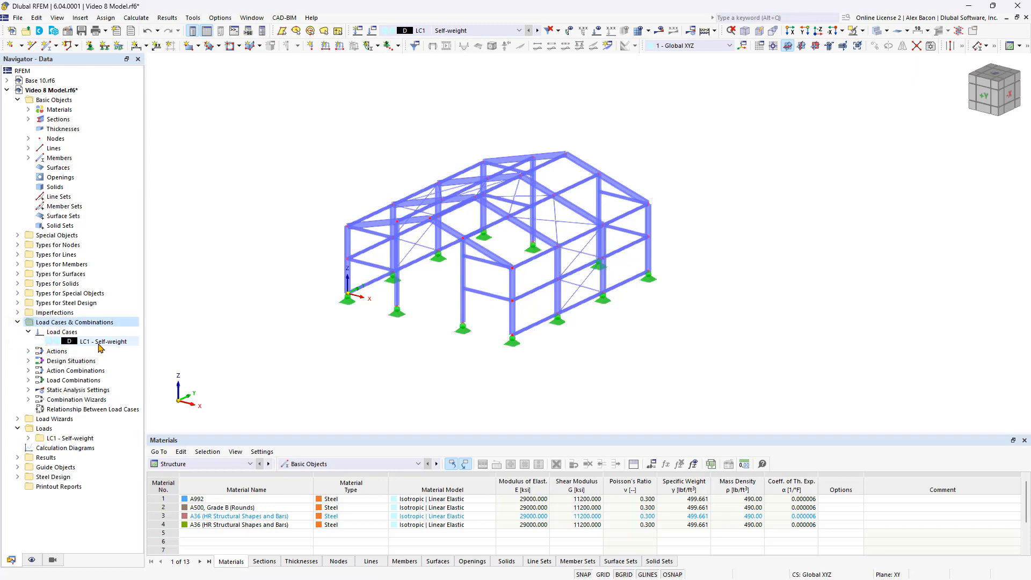
click(99, 344)
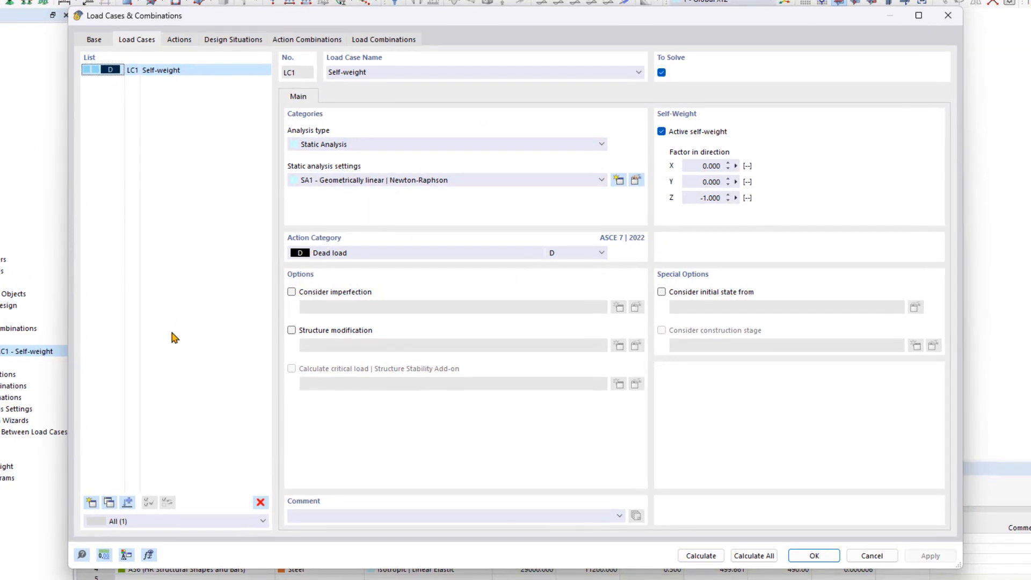
Step: Check the standard used for load case classification and the combination wizard, and view the available standard groups
click(100, 39)
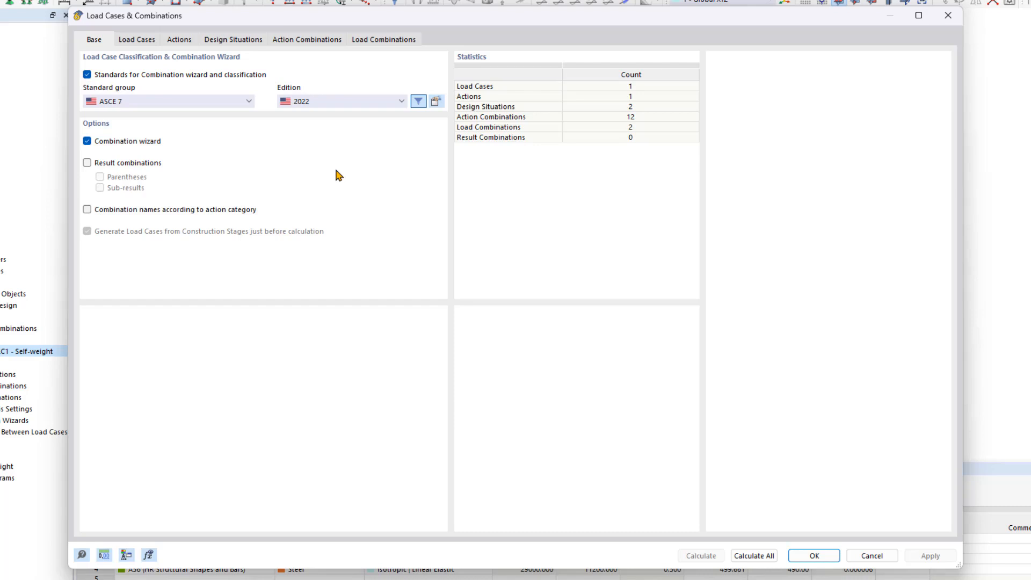
click(246, 105)
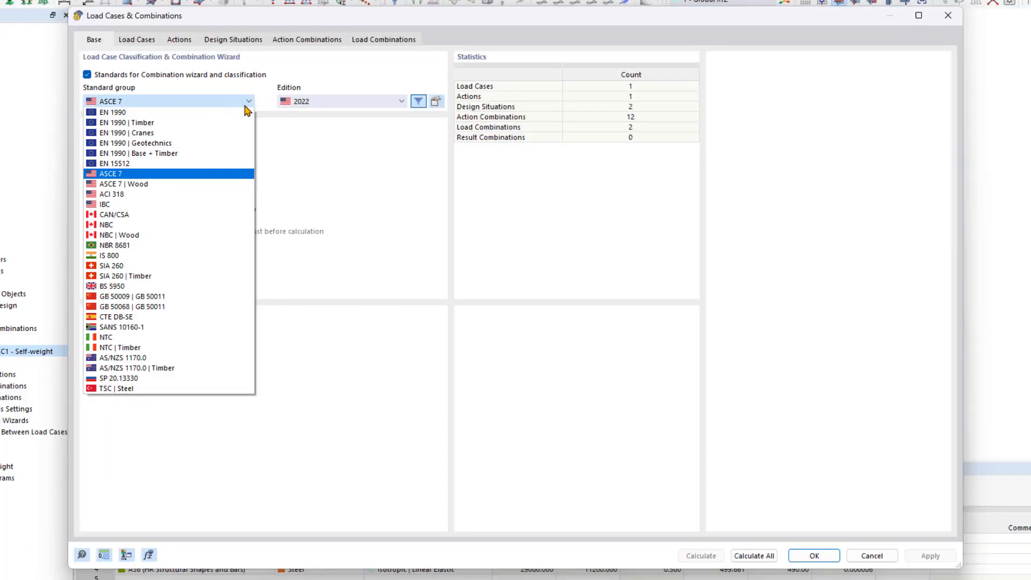
click(246, 106)
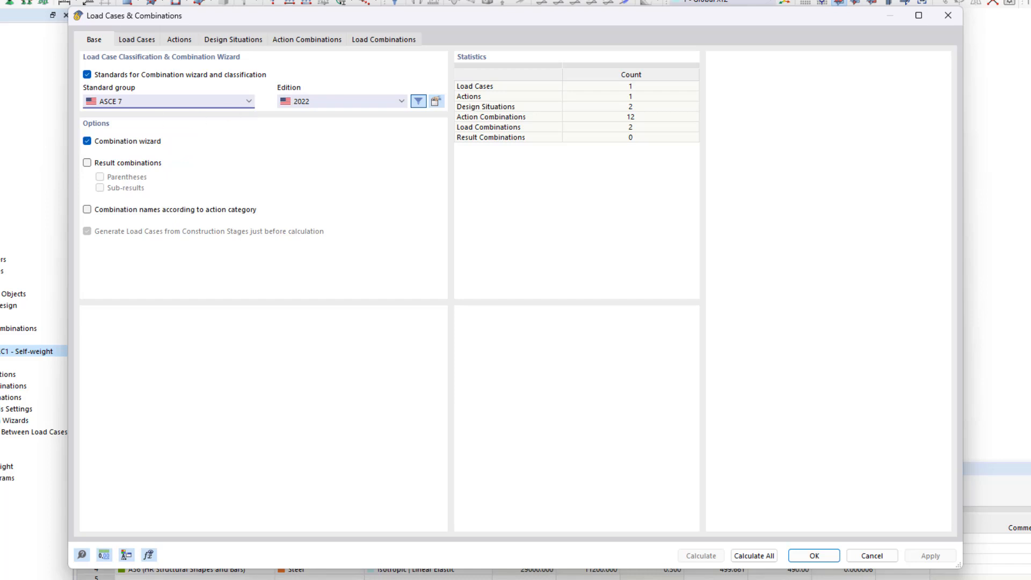
Step: Review the Self-weight load case's name and static analysis options, and inspect the details of the geometrically linear Newton-Raphson setting
click(141, 41)
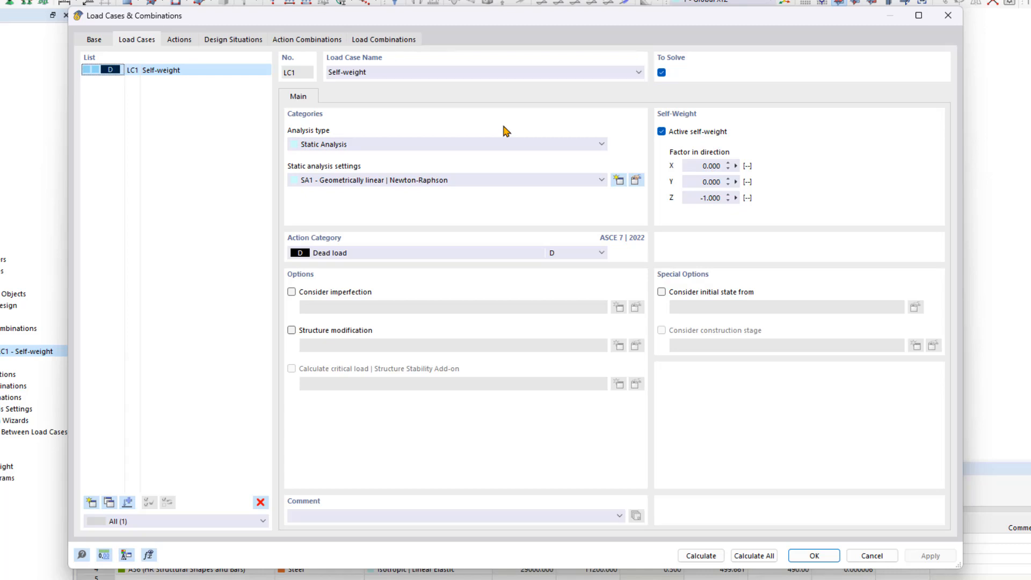
click(478, 72)
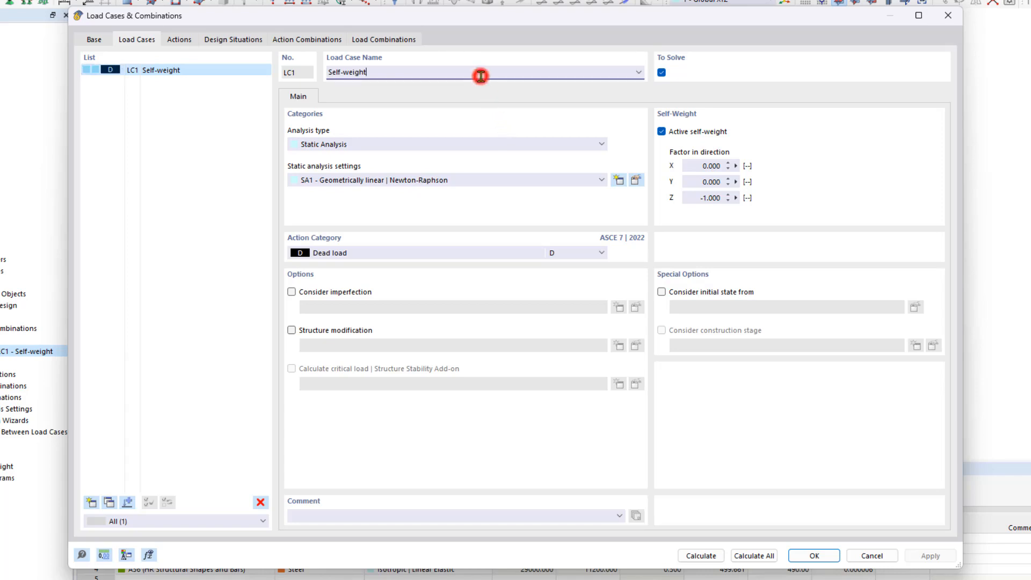
click(489, 109)
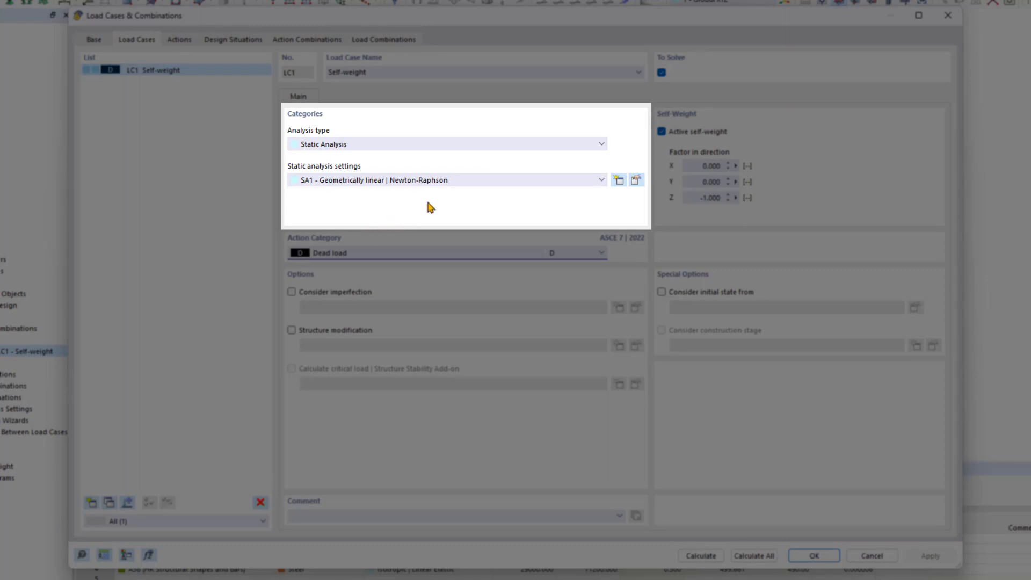
click(474, 180)
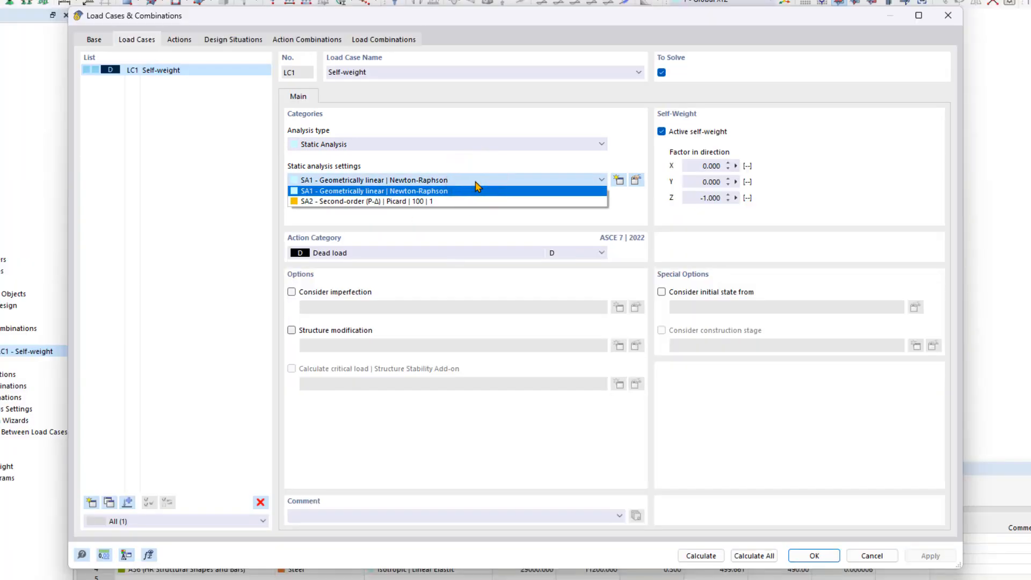
click(476, 182)
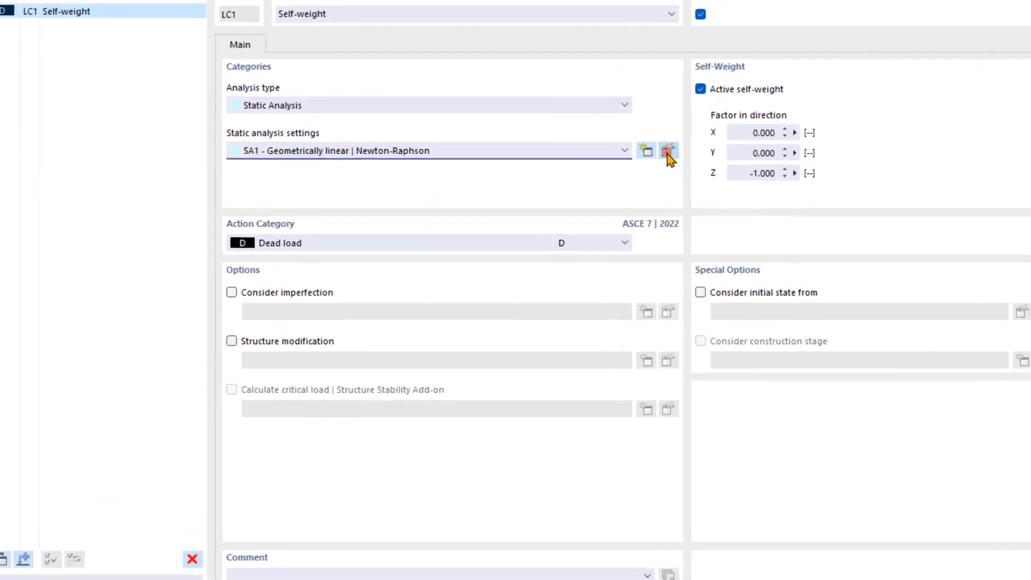
click(636, 180)
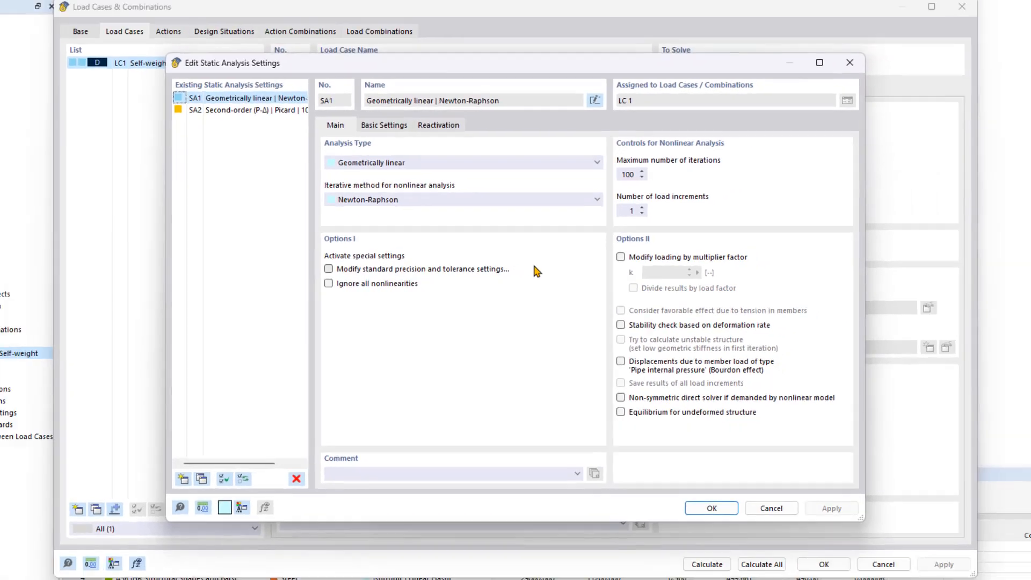
key(Escape)
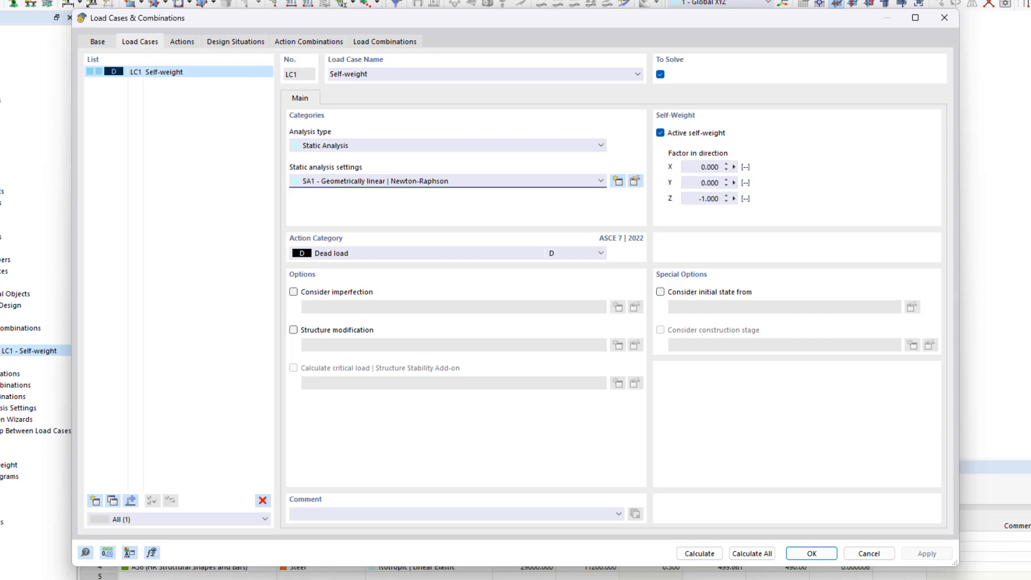
Step: Examine the action categories available for the Self-weight load case, keeping Dead load
click(669, 414)
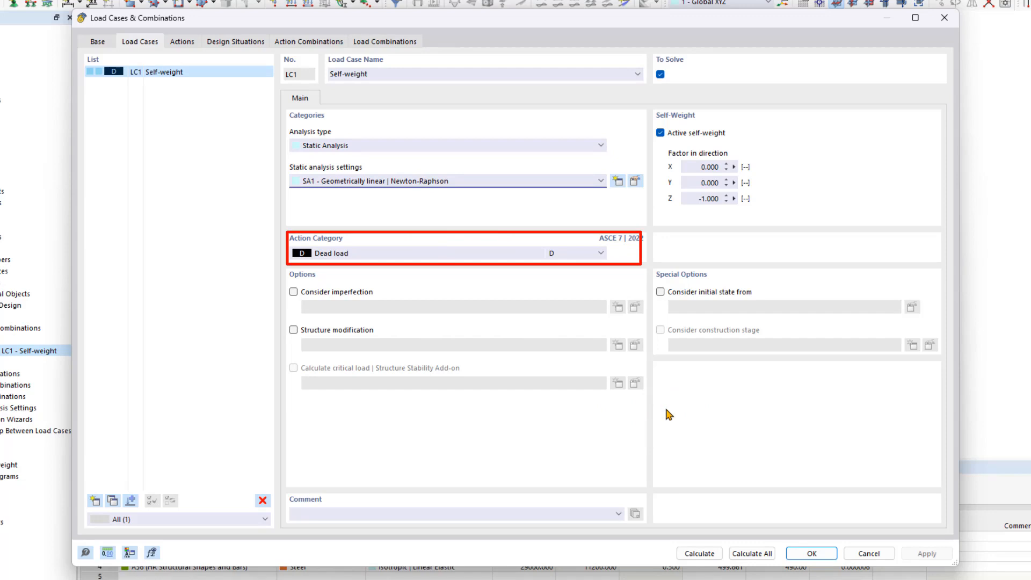
click(464, 259)
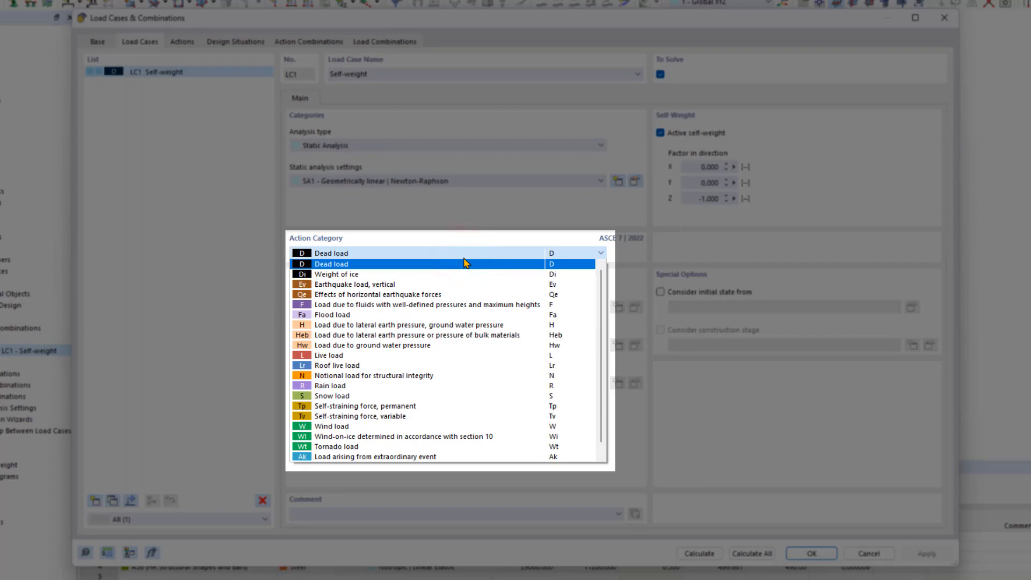
click(465, 263)
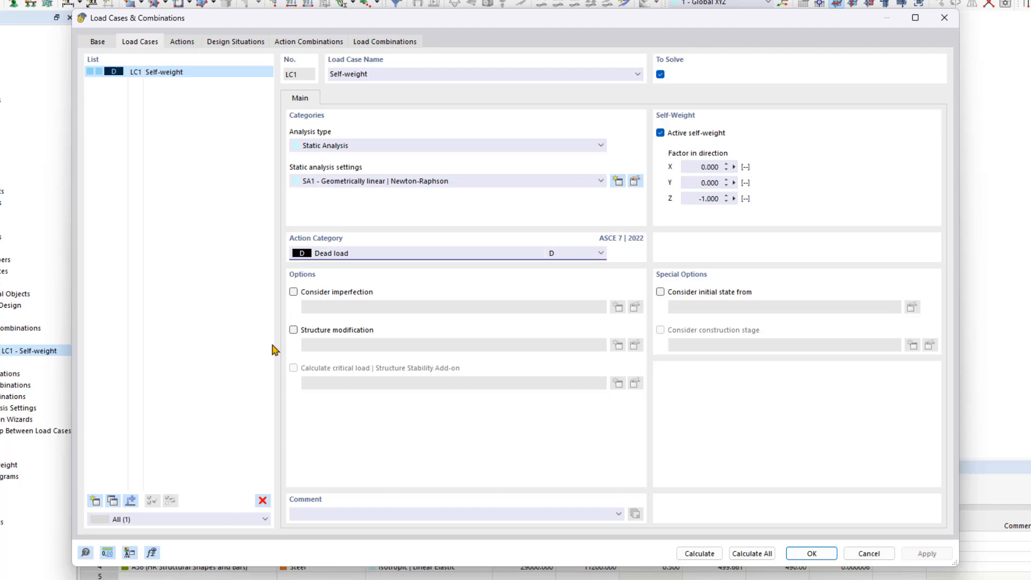
Step: Create load case LC2 named Snow and assign it the Snow load action category
click(95, 501)
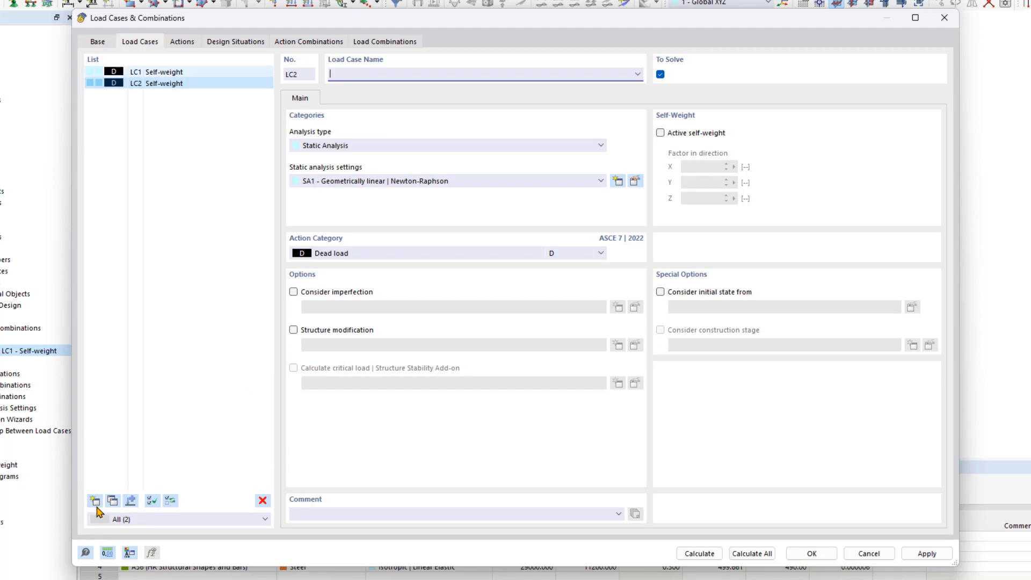
text(Snow)
click(441, 256)
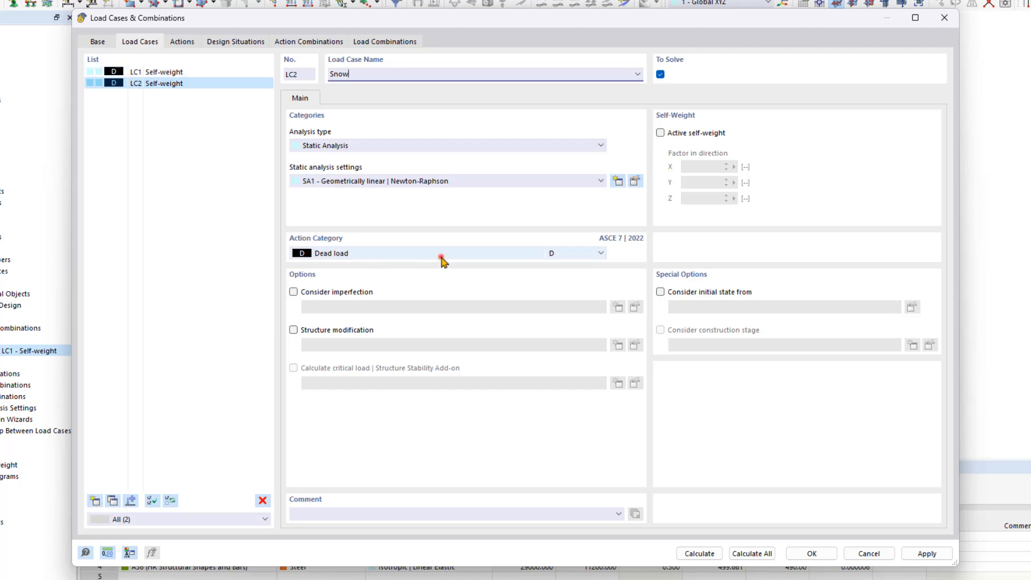
click(382, 396)
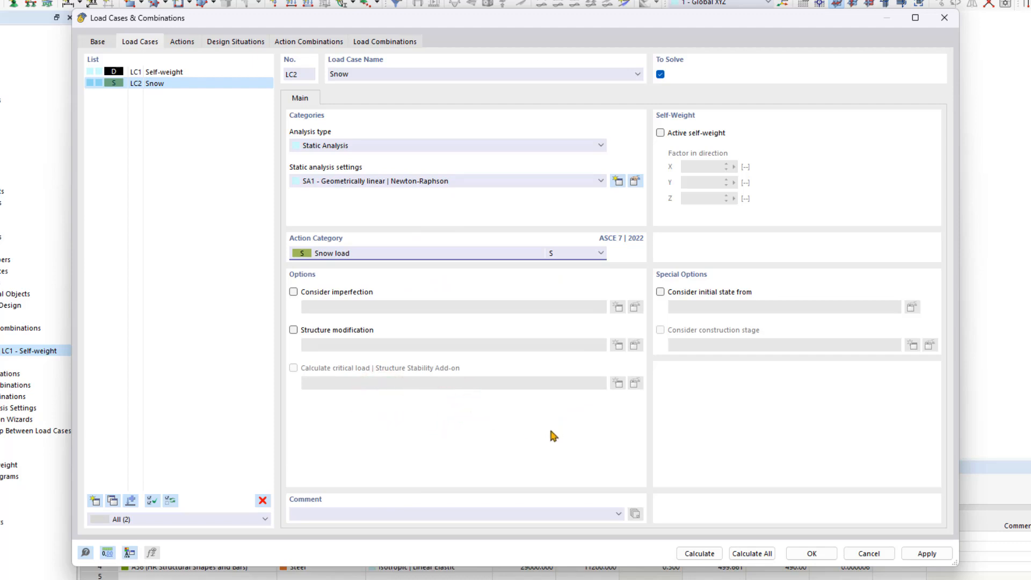
click(571, 433)
Step: Add load cases LC3 and LC4, and set up LC3 as Wind in X with the Wind load action category
click(95, 501)
click(95, 501)
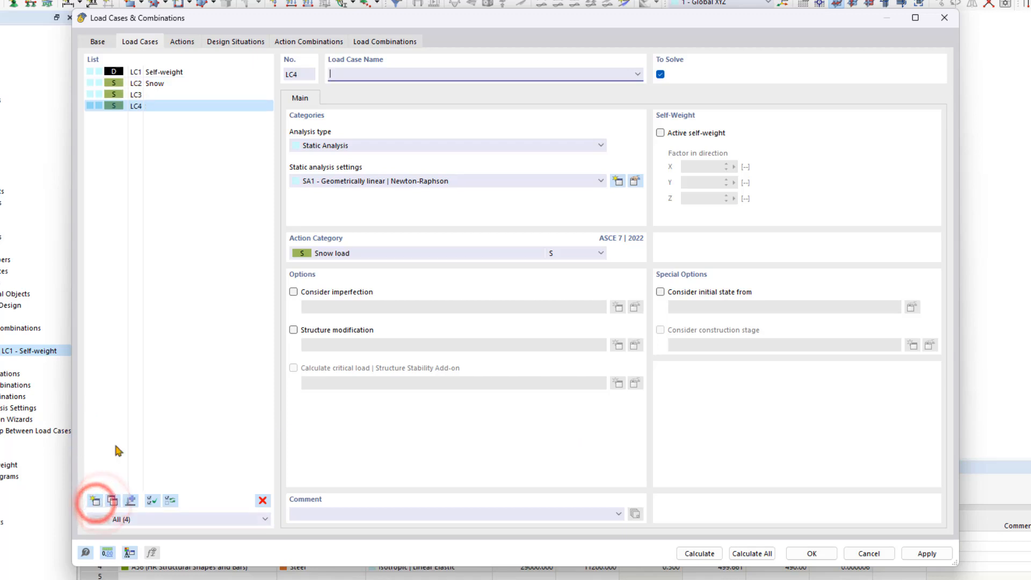
click(232, 94)
click(371, 73)
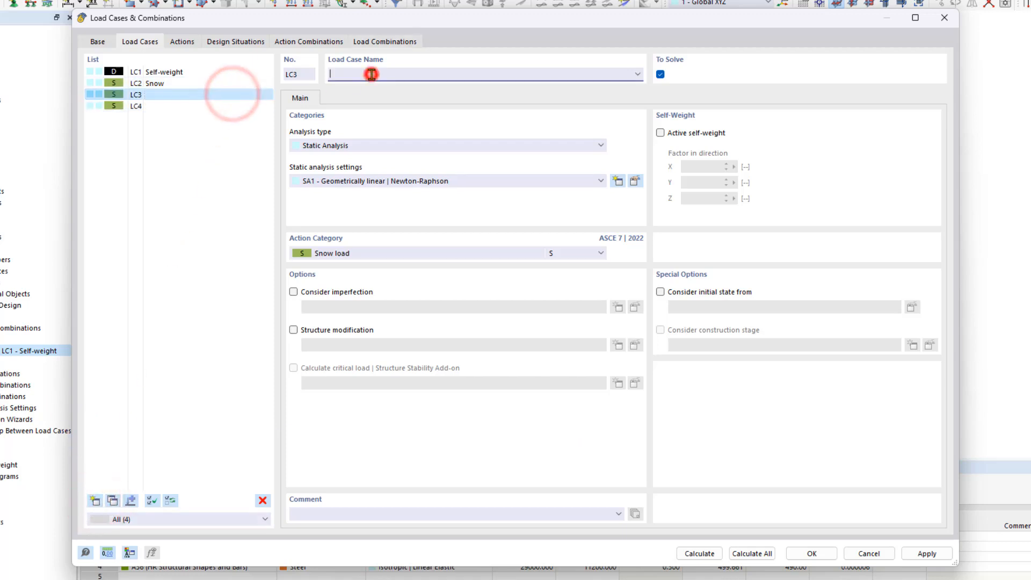
text(Wind in X)
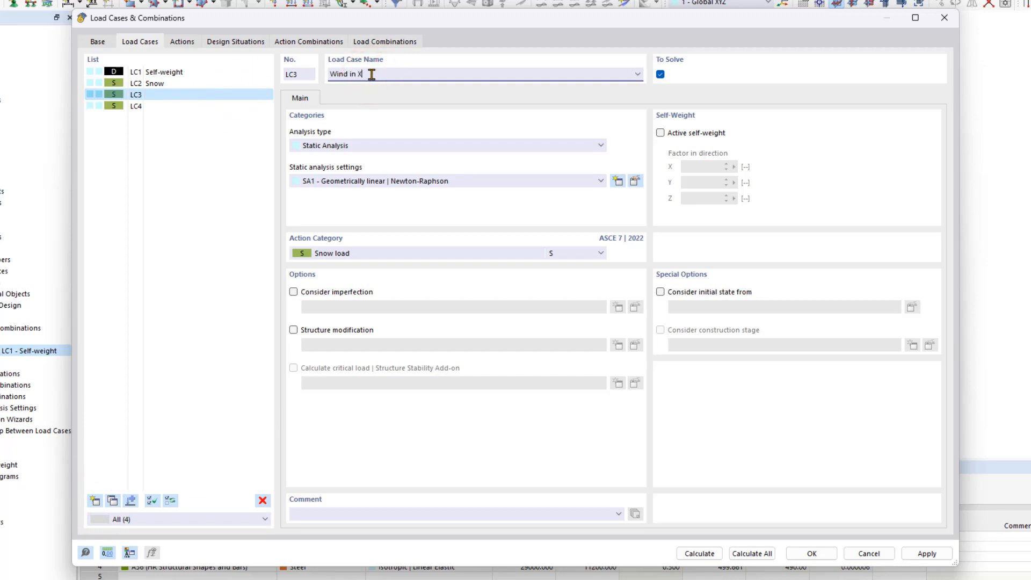
click(424, 256)
click(362, 427)
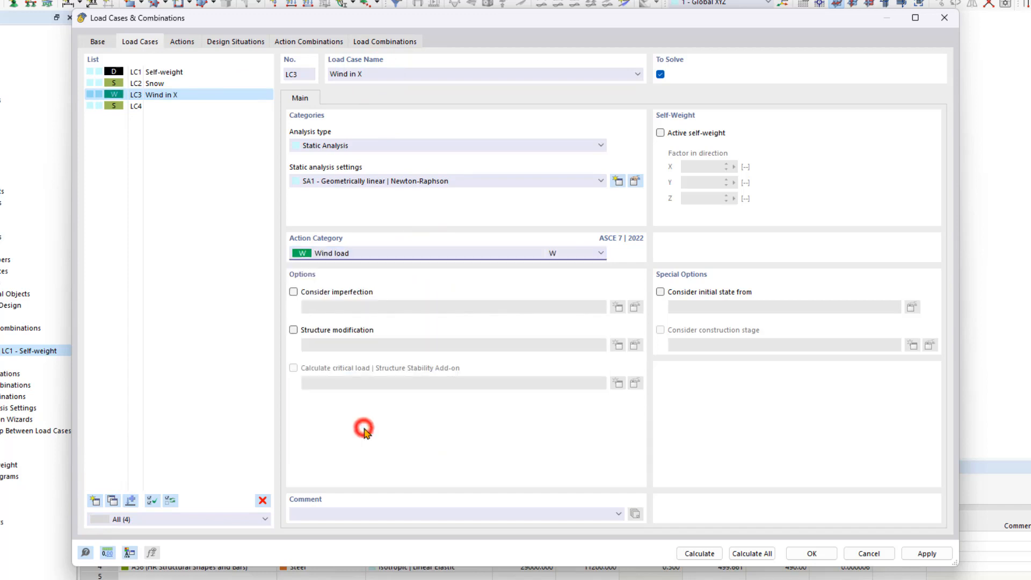
Step: Name LC4 Wind in Y, assign it the Wind load action category, and accept the load case definitions
click(168, 106)
click(431, 76)
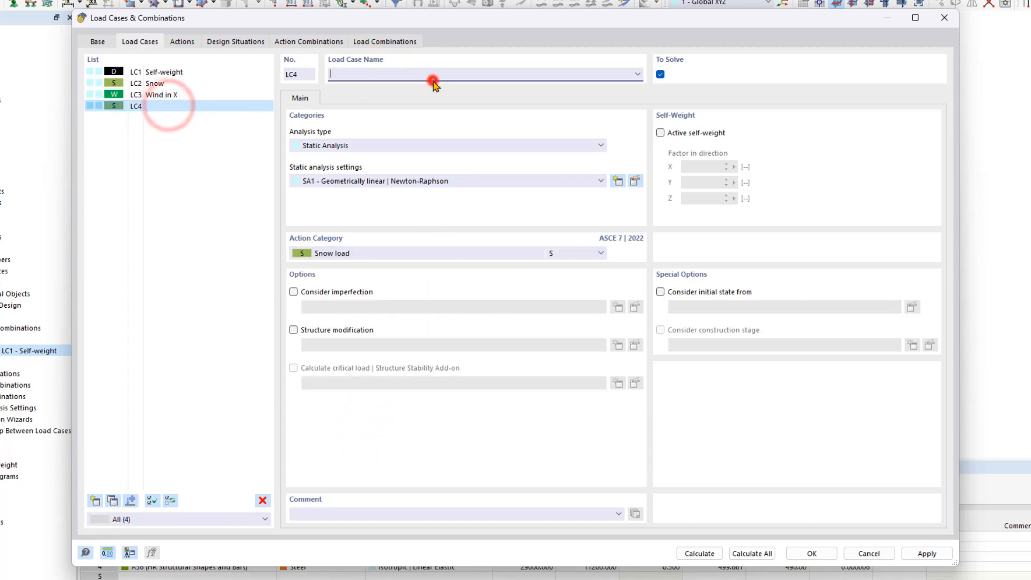
text(Wind in Y)
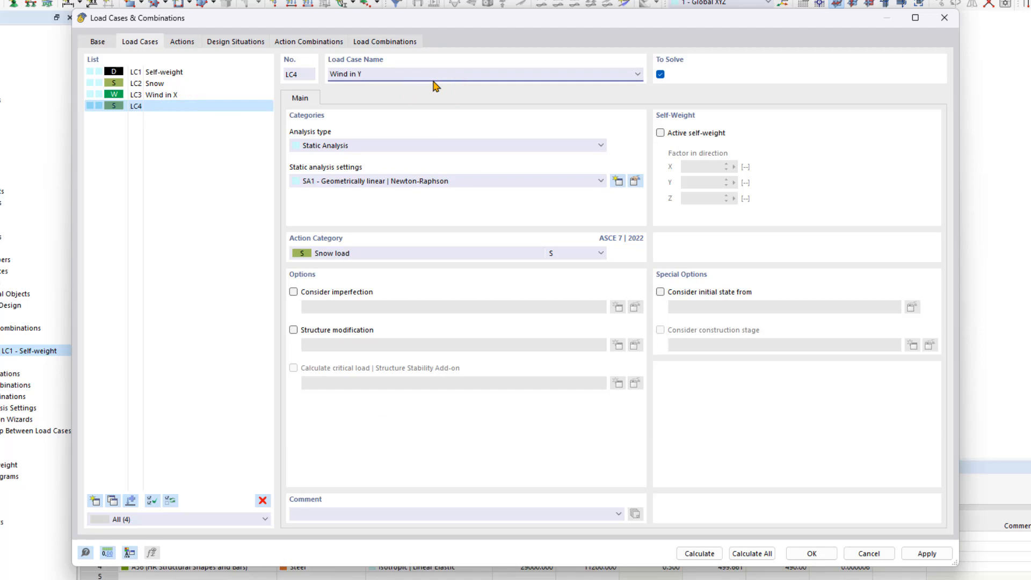
click(422, 252)
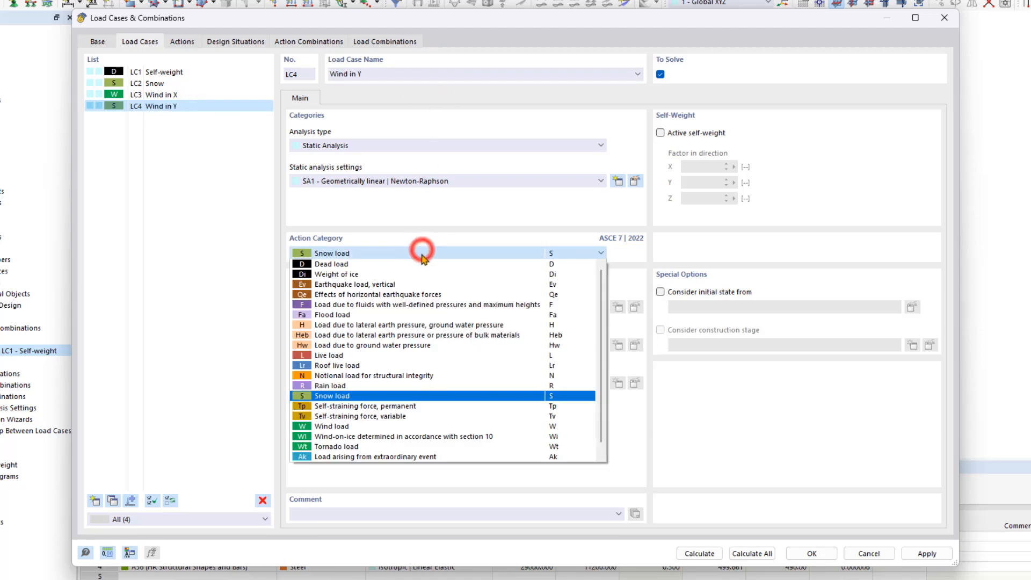
click(386, 427)
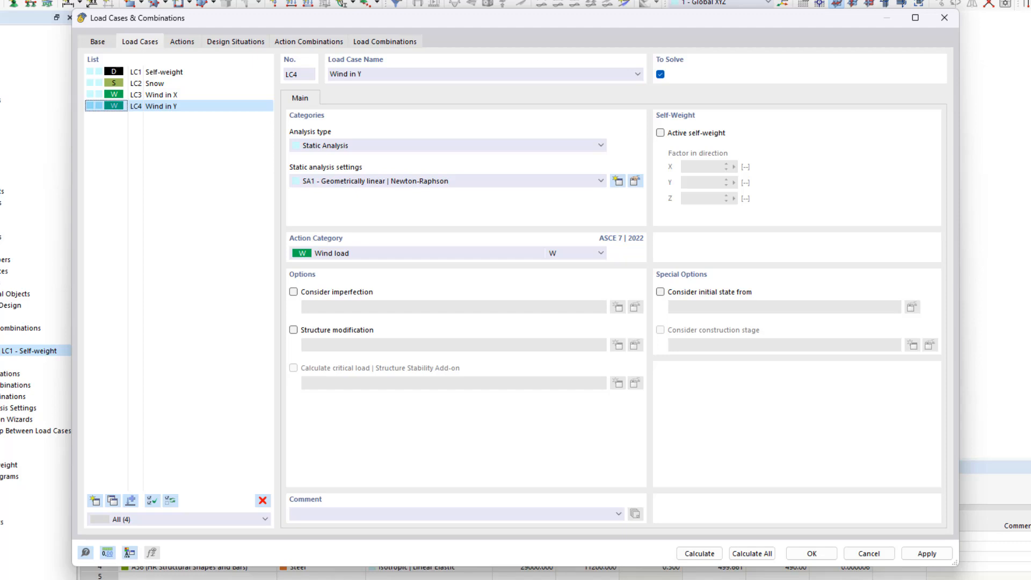
click(808, 554)
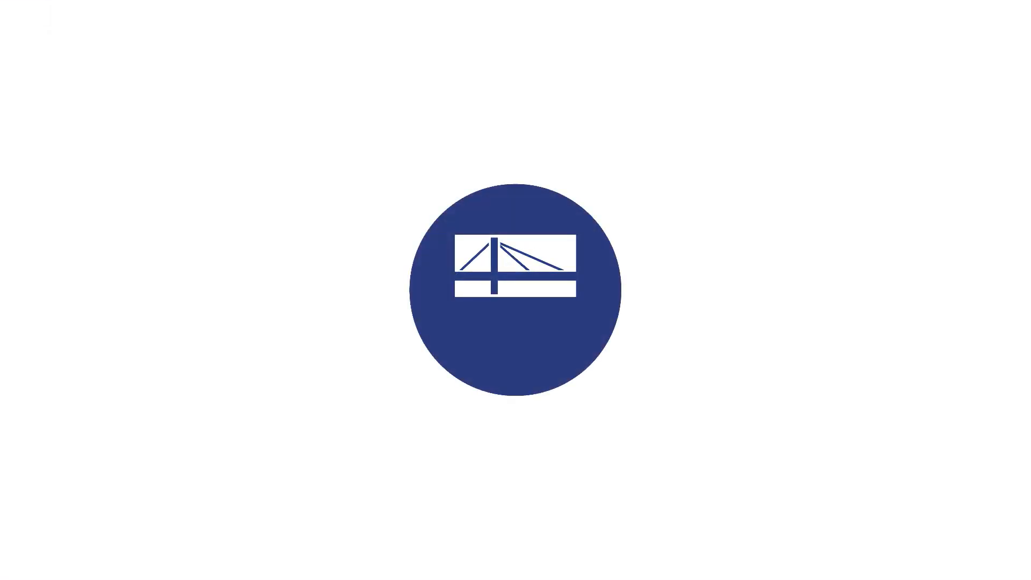